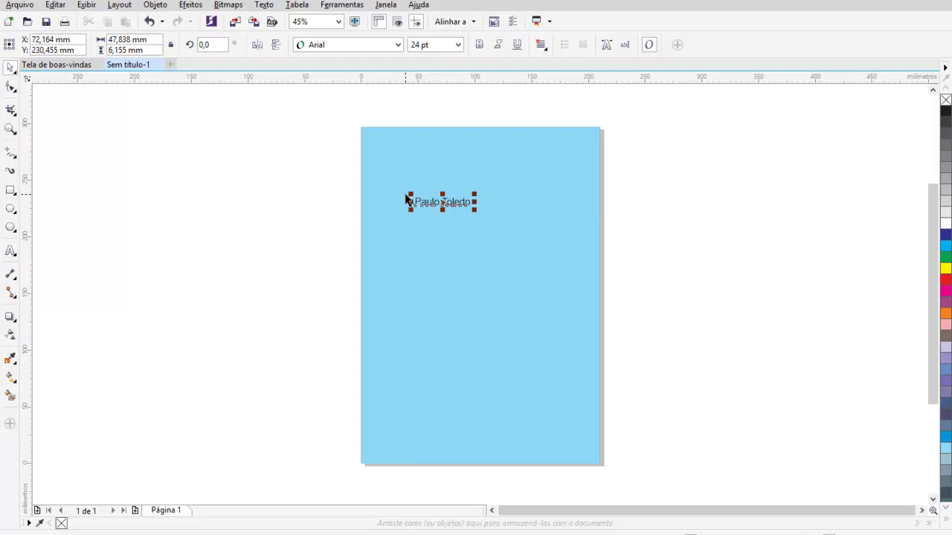
Set the name text's font to Chanfrada and enlarge it proportionally to about 83 mm wide.
scroll(406, 199, up, 4)
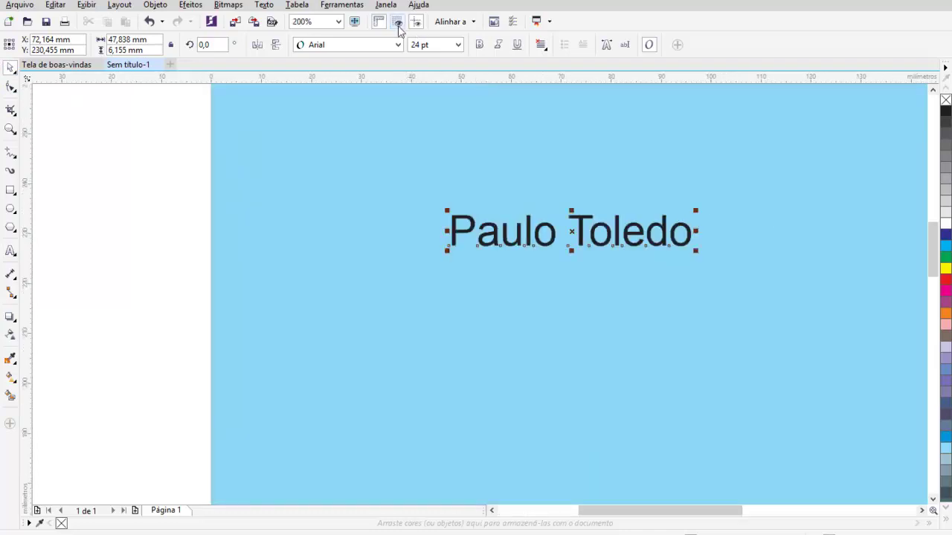
click(397, 44)
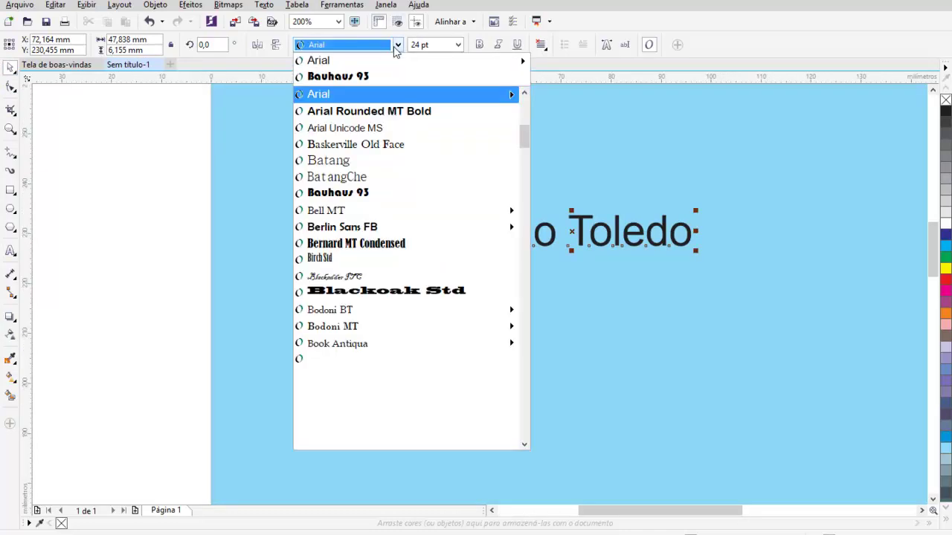
scroll(405, 245, down, 5)
click(405, 245)
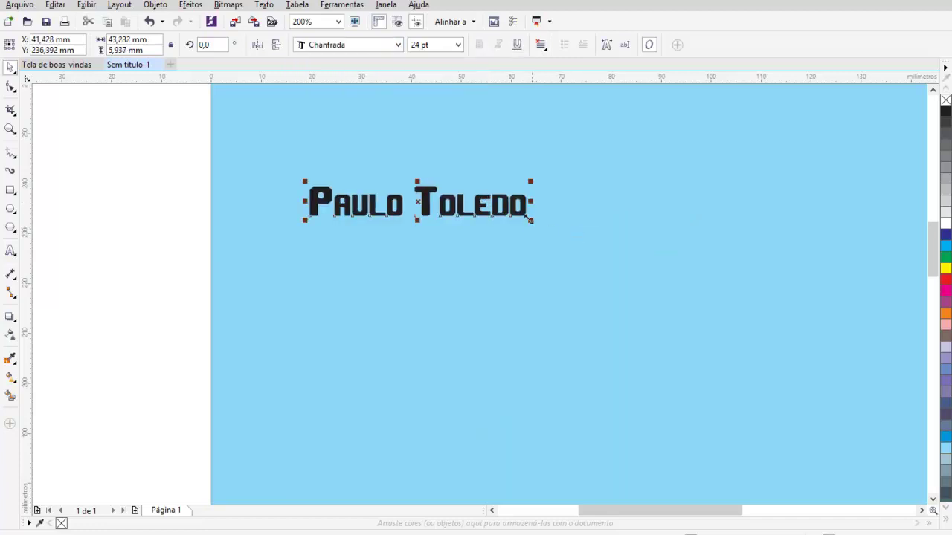
drag(530, 225, 731, 307)
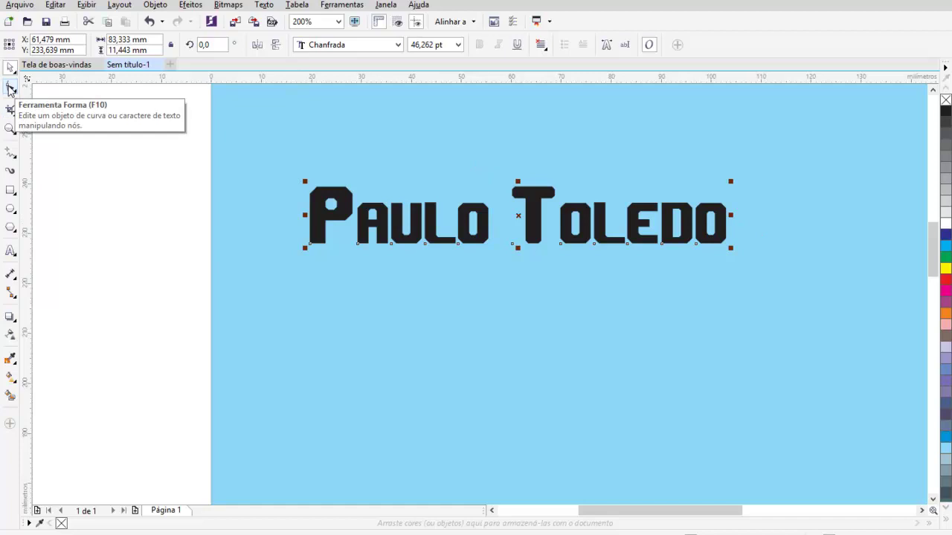
Widen the name text's letter spacing with the Shape tool, and undo that change.
click(9, 87)
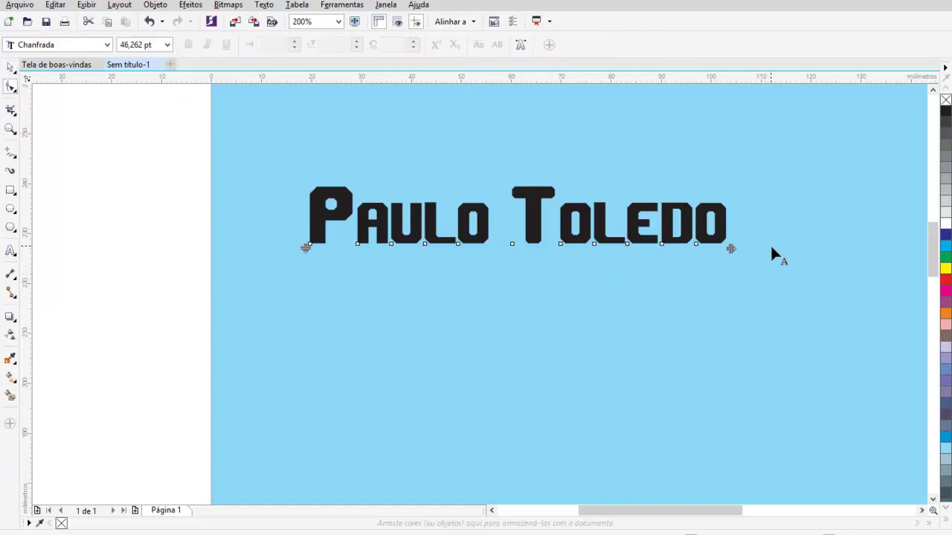
drag(732, 249, 833, 251)
scroll(832, 247, down, 3)
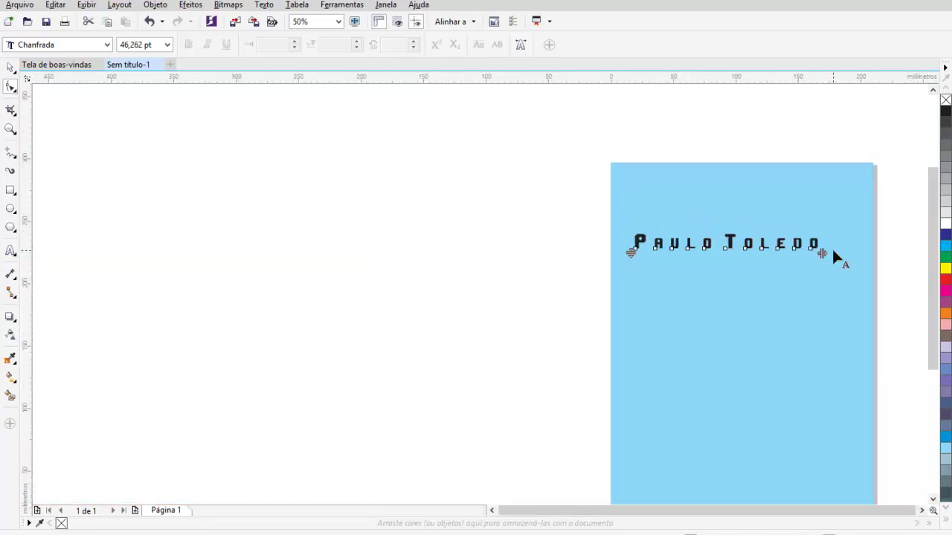
scroll(826, 223, up, 2)
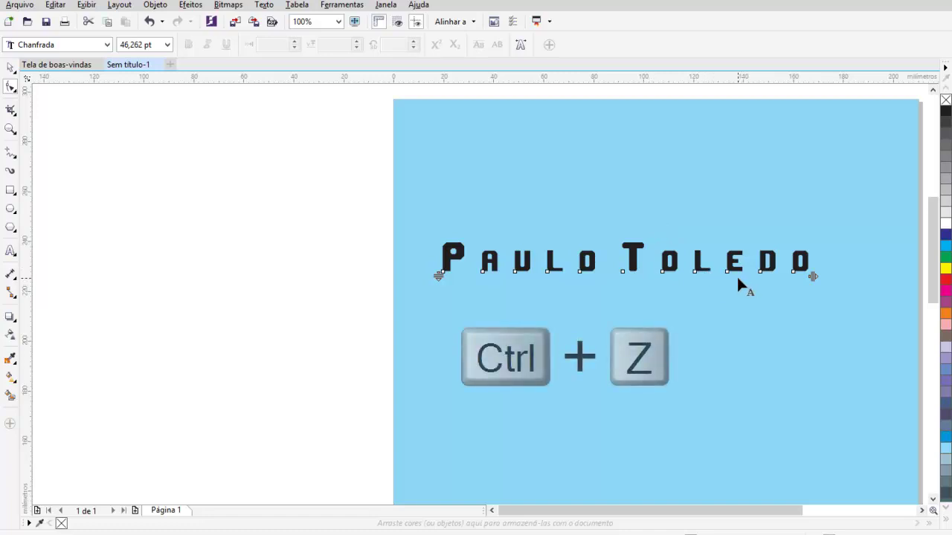
key(ctrl+z)
scroll(521, 262, up, 2)
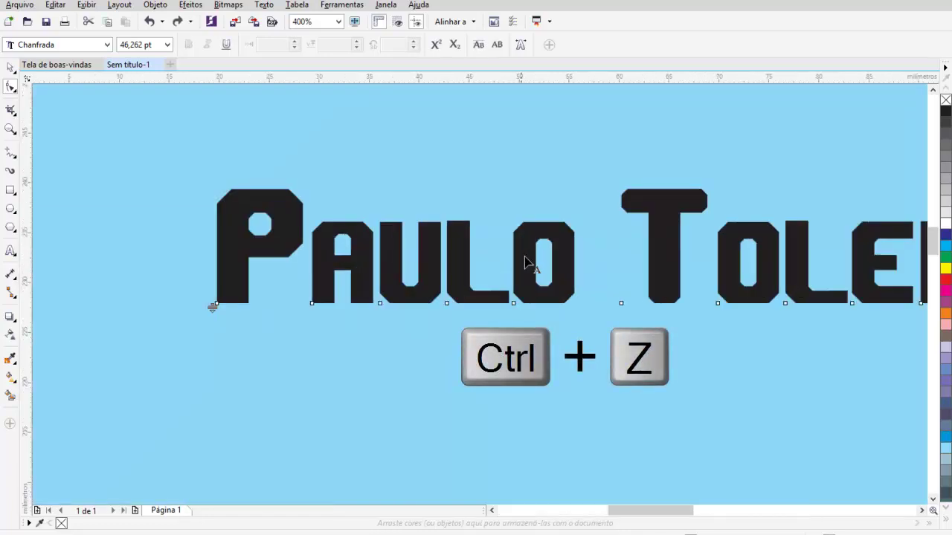
scroll(525, 262, down, 1)
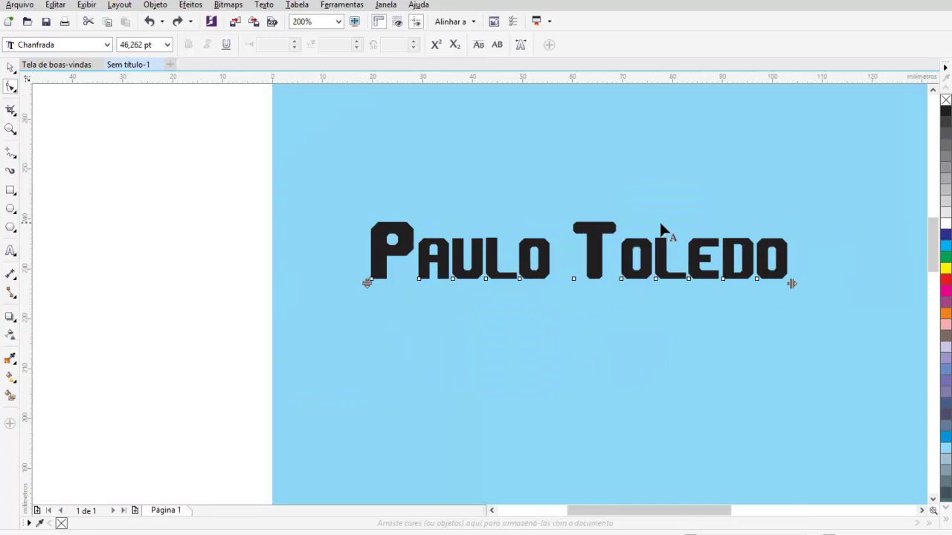
Convert the name text to curves and stretch the T's crossbar horizontally over the following letters as far as the final O.
click(11, 68)
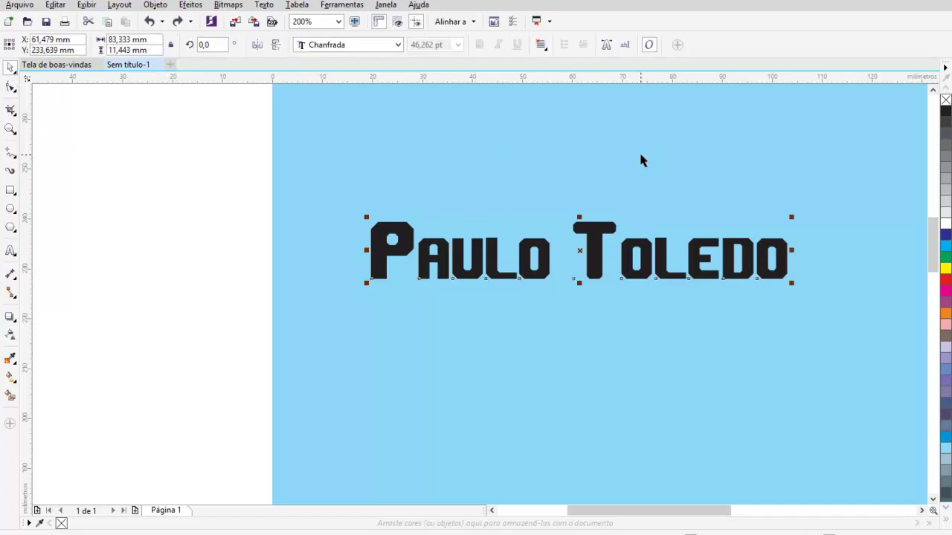
key(ctrl+q)
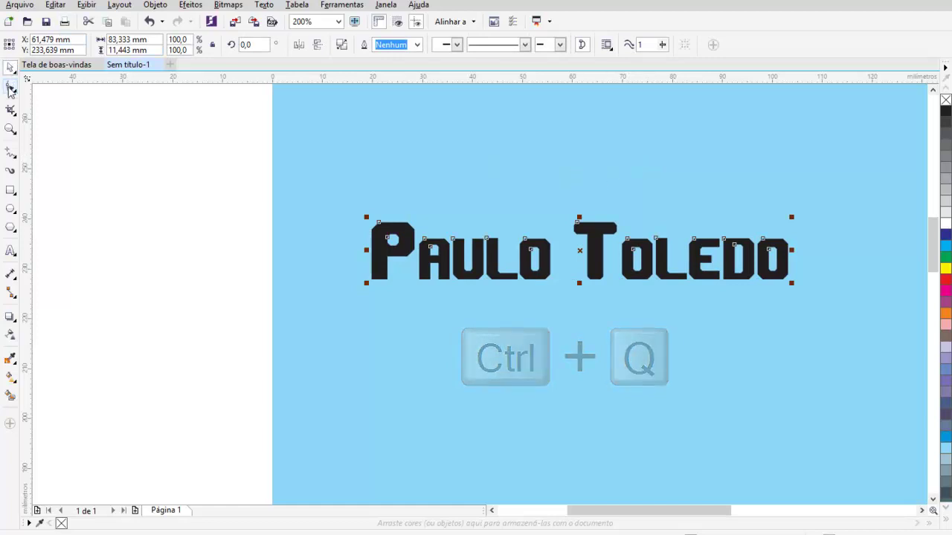
click(11, 87)
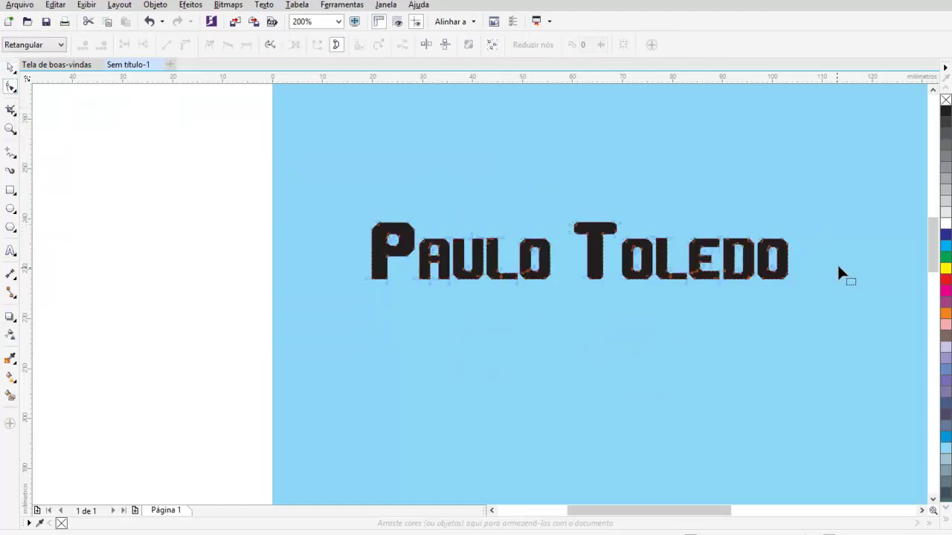
scroll(835, 233, up, 2)
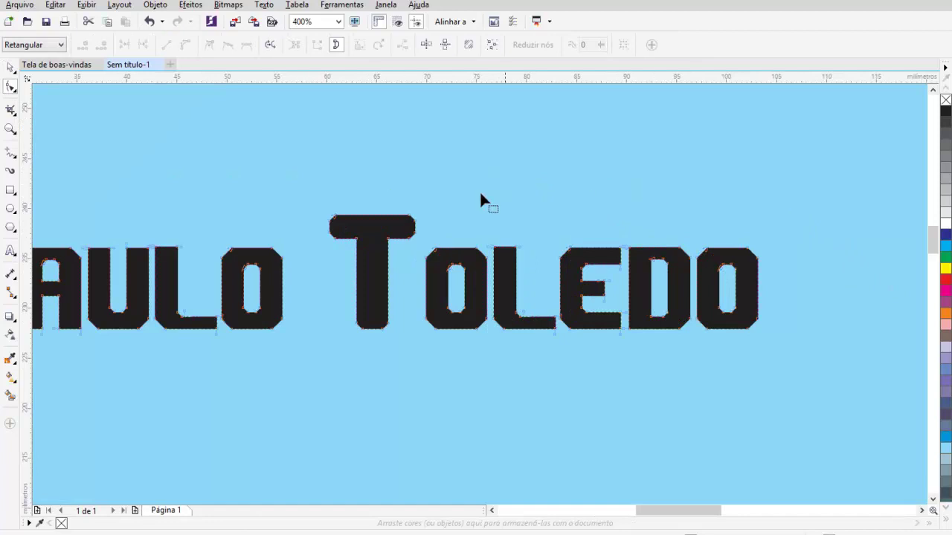
drag(394, 200, 424, 249)
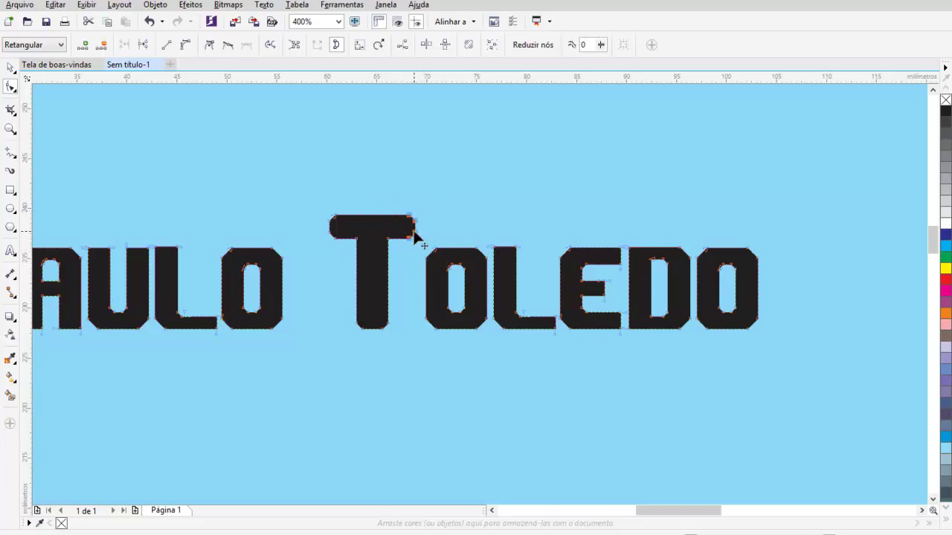
drag(415, 235, 754, 235)
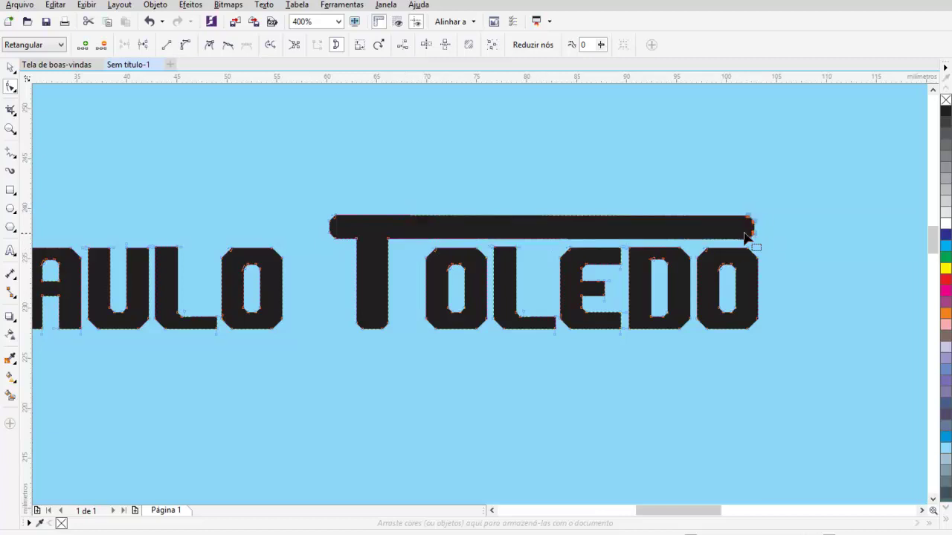
click(10, 67)
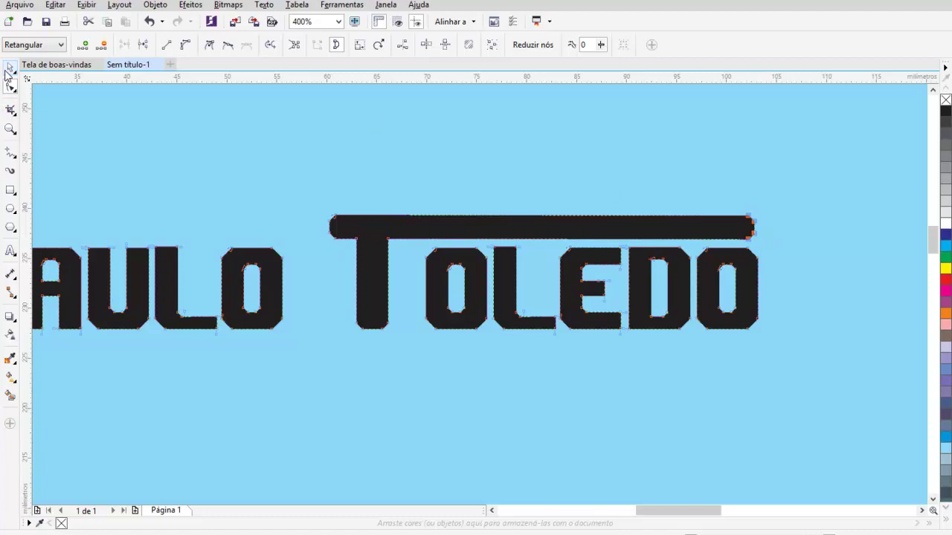
click(210, 150)
Duplicate the name lettering with one copy about 20 mm above the other, and fill the upper copy red.
scroll(209, 145, down, 2)
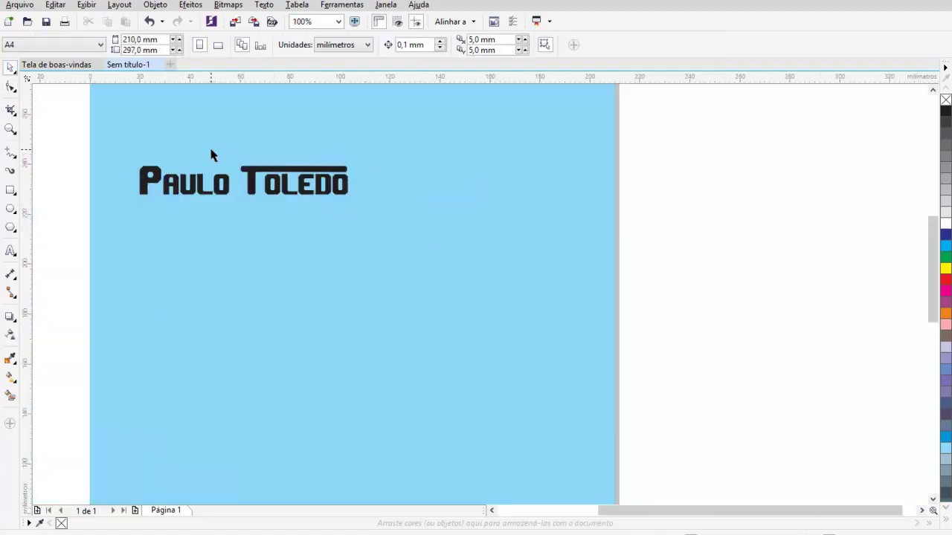
scroll(121, 160, up, 1)
scroll(118, 162, up, 1)
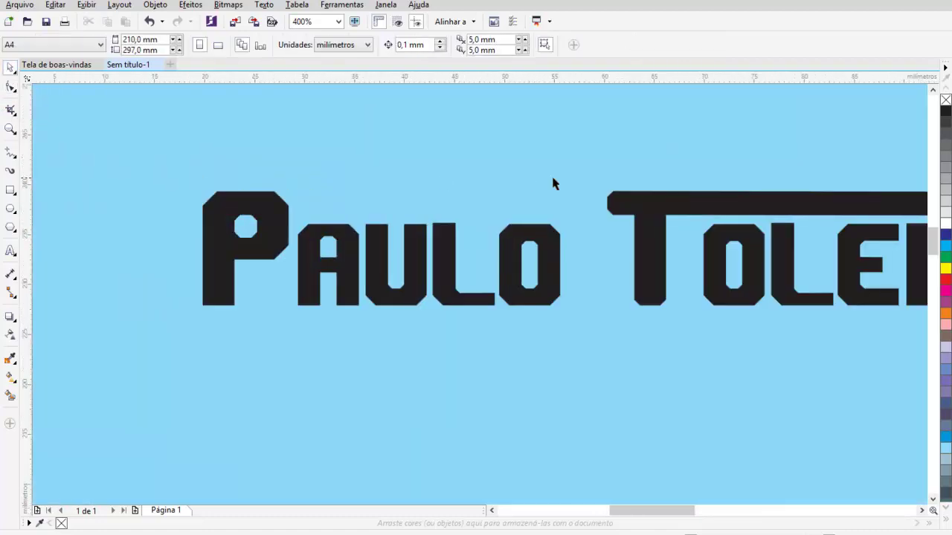
scroll(585, 186, down, 1)
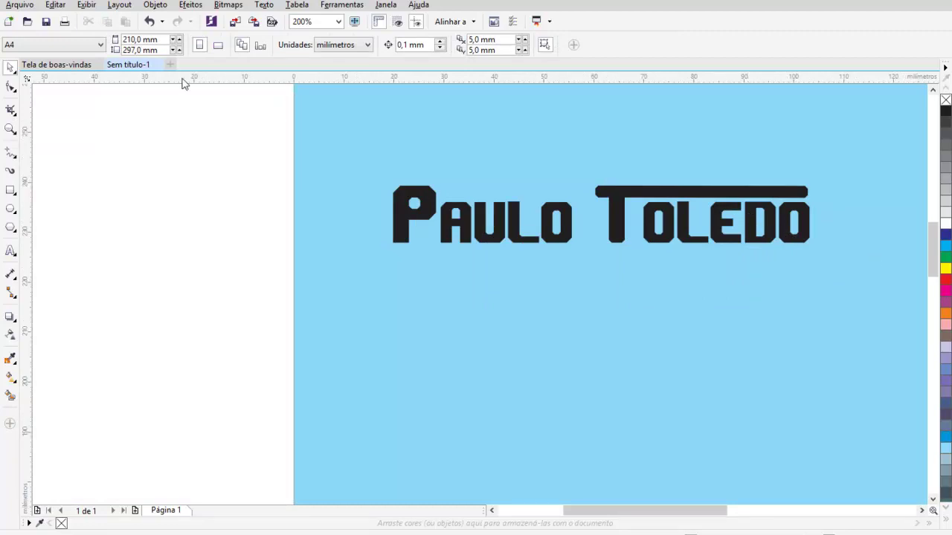
click(495, 233)
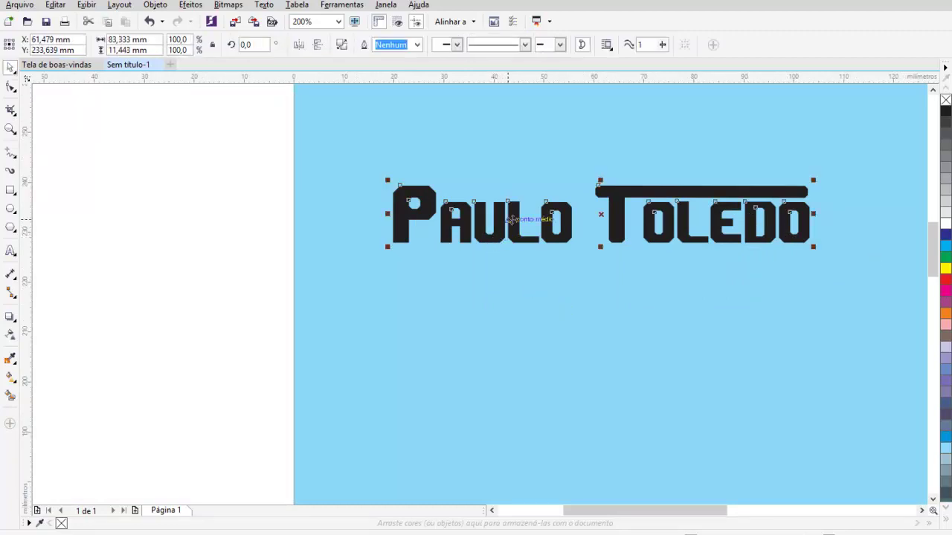
drag(497, 234, 495, 336)
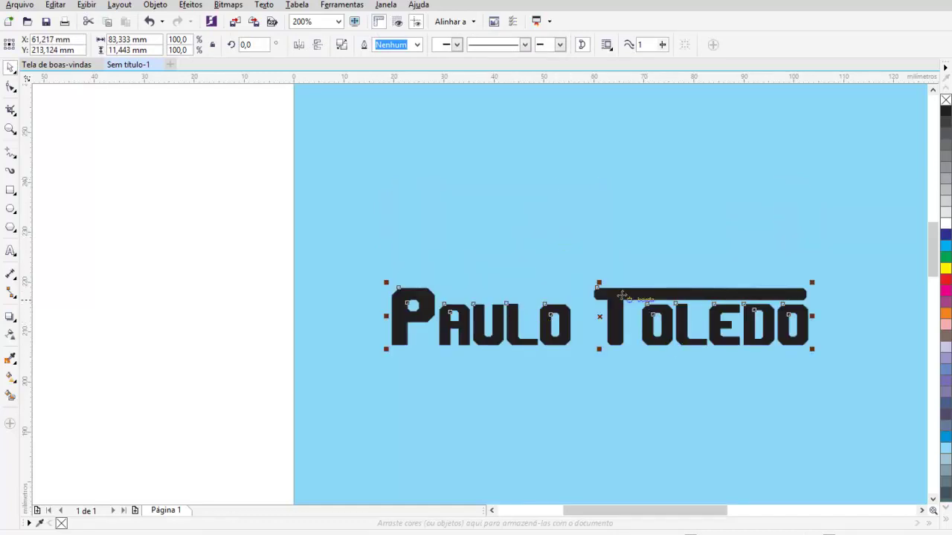
drag(614, 300, 605, 199)
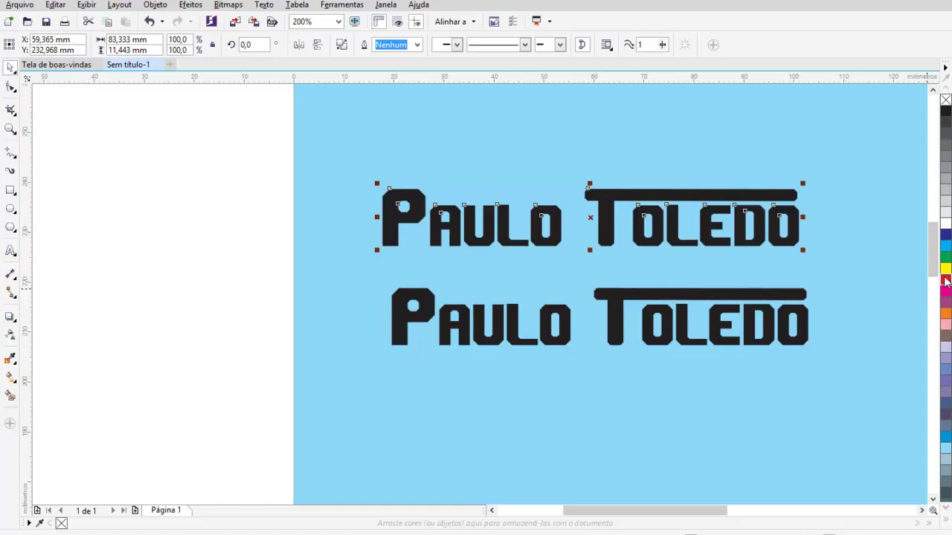
click(946, 281)
click(585, 165)
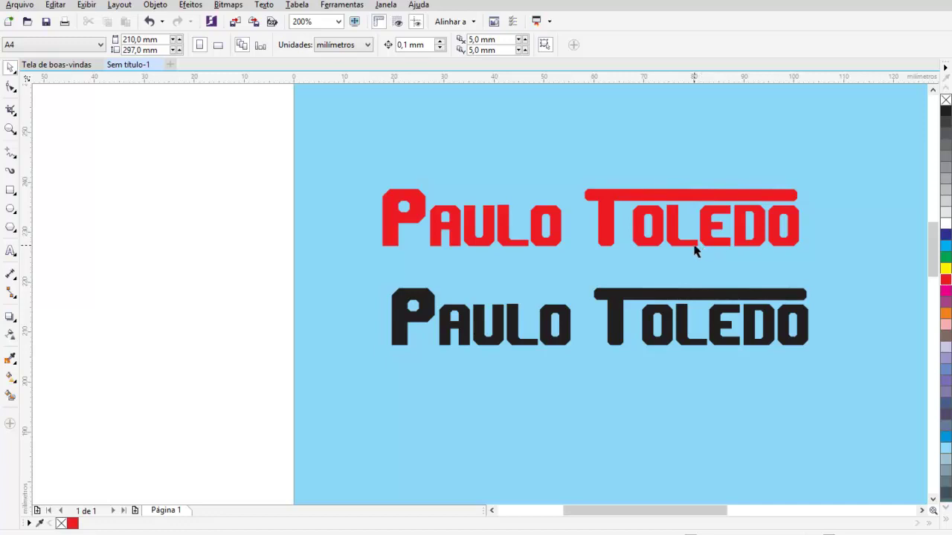
Add the three-line text "O que move o mundo não / são as máquinas / e sim as ideias." below the black lettering.
scroll(694, 251, down, 1)
scroll(694, 252, down, 2)
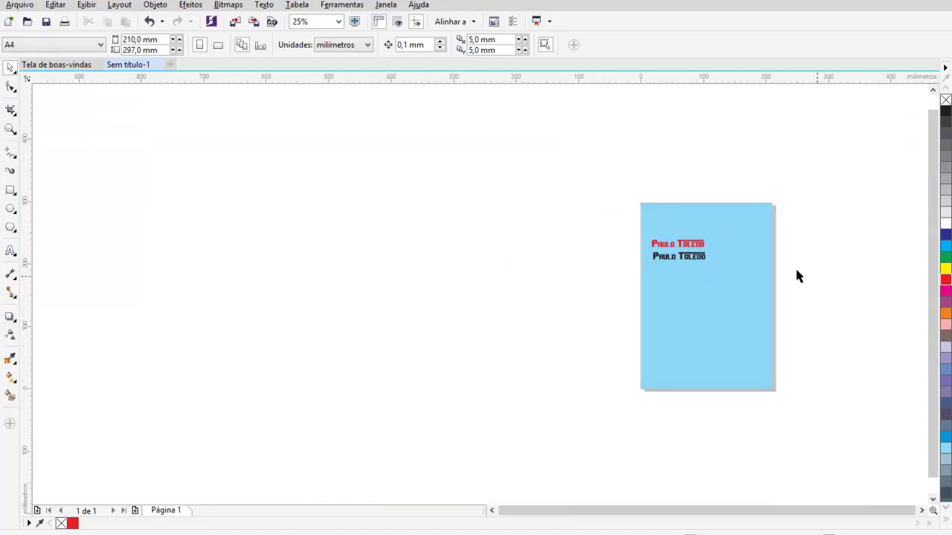
scroll(755, 262, up, 3)
scroll(752, 262, down, 1)
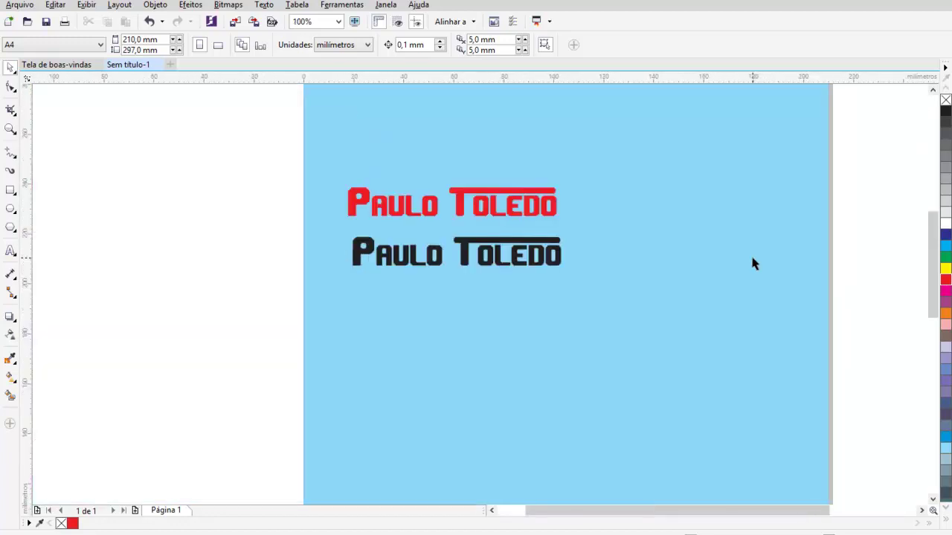
click(10, 250)
click(442, 331)
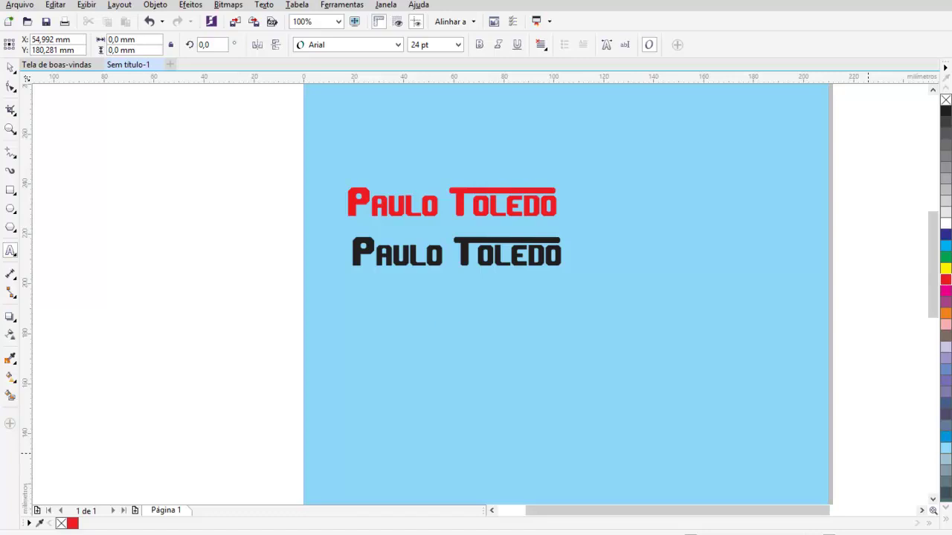
text(O que move o mundo não são as máquinas e sim as ideias.)
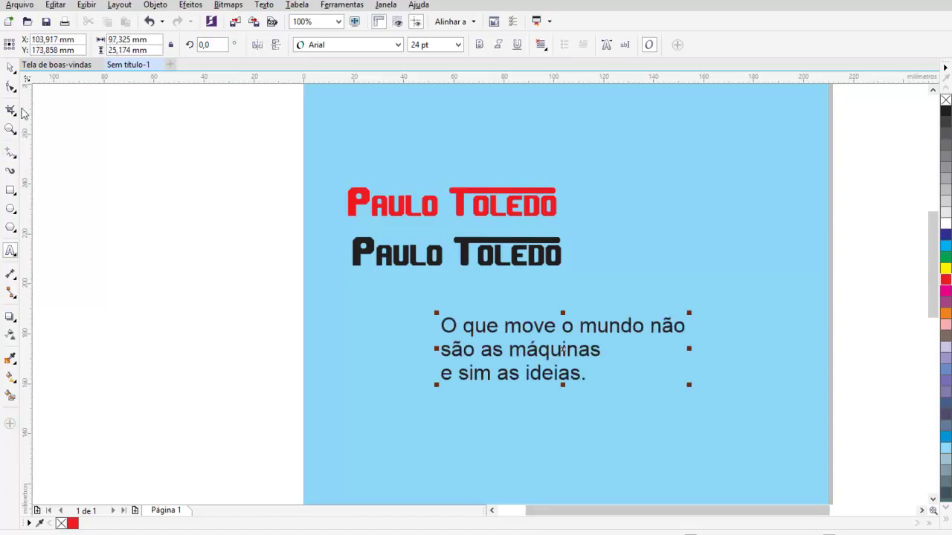
click(10, 67)
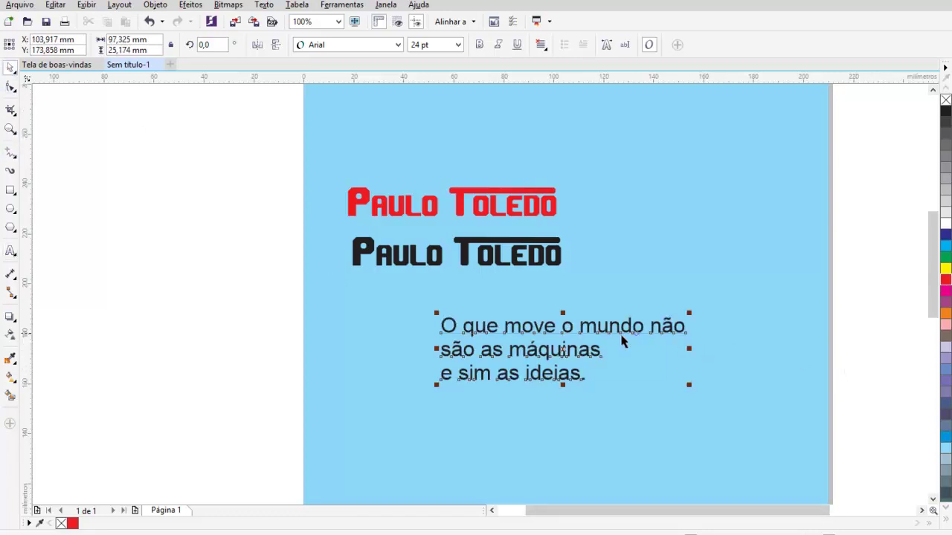
Adjust the three-line text's line spacing with the Shape tool, first tightening it and finally spreading the lines far apart.
scroll(551, 368, up, 1)
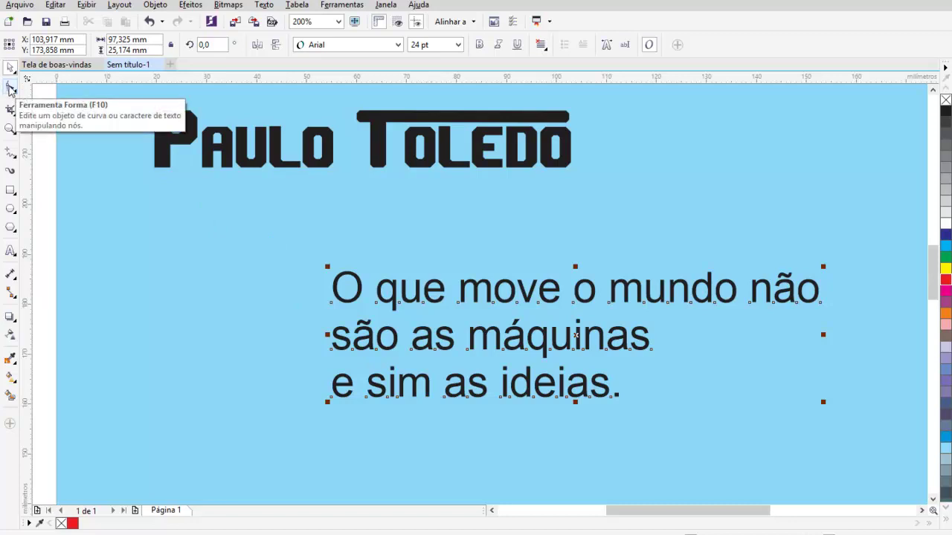
click(10, 88)
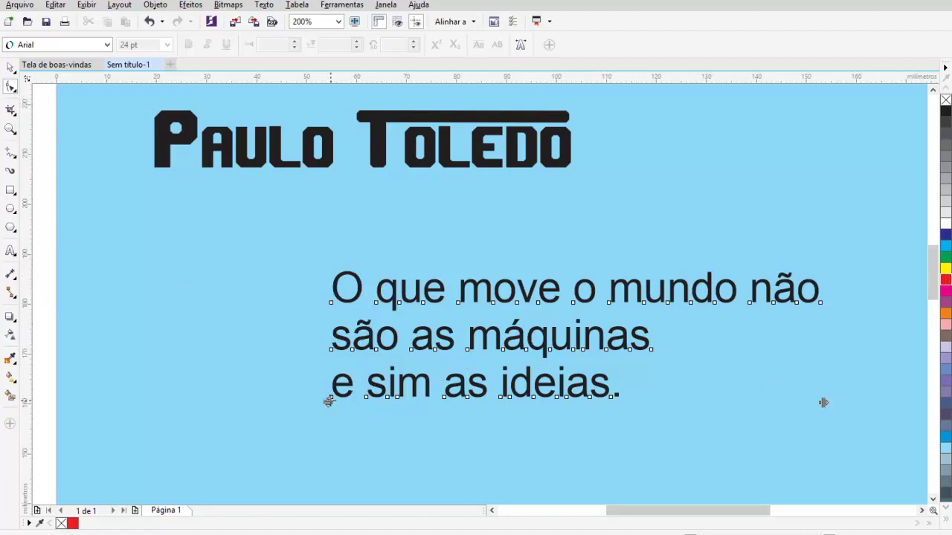
drag(328, 401, 328, 367)
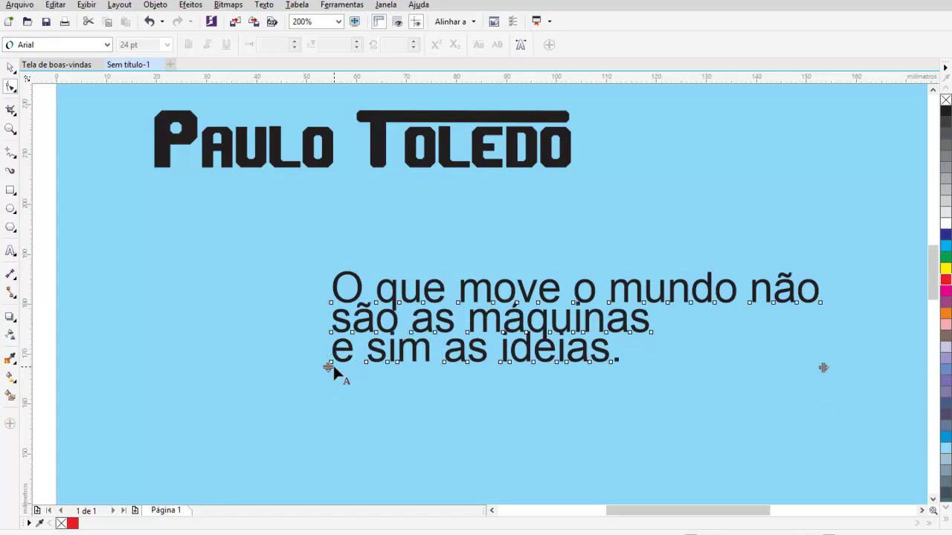
drag(328, 367, 334, 468)
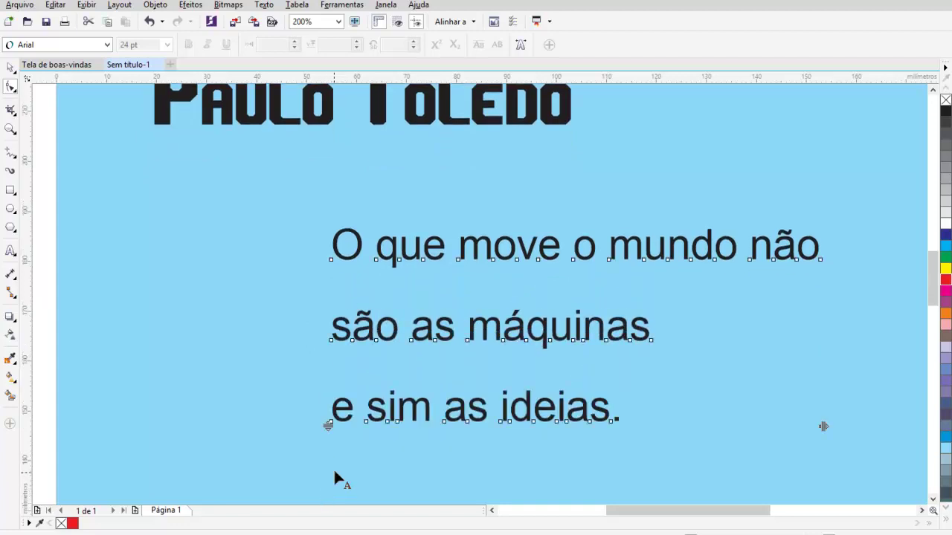
scroll(334, 467, down, 2)
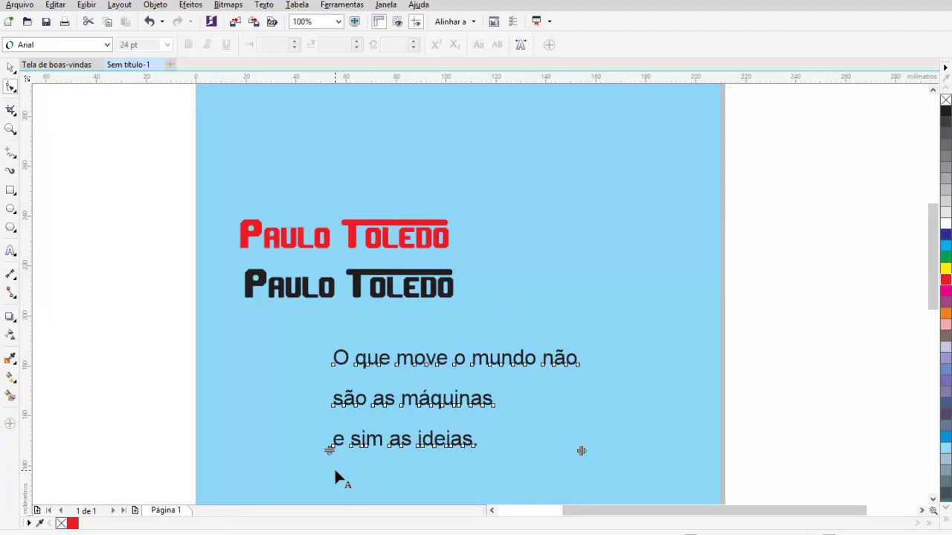
click(933, 499)
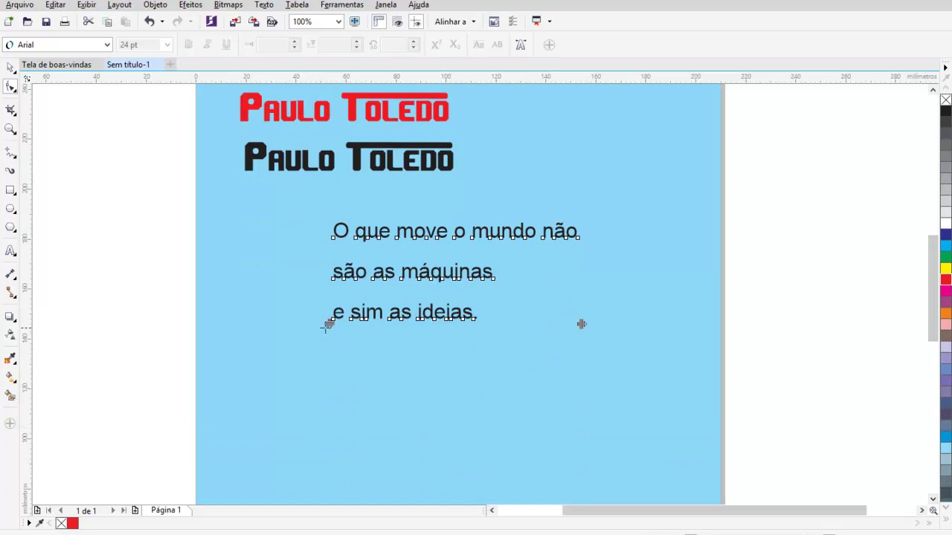
drag(331, 323, 328, 381)
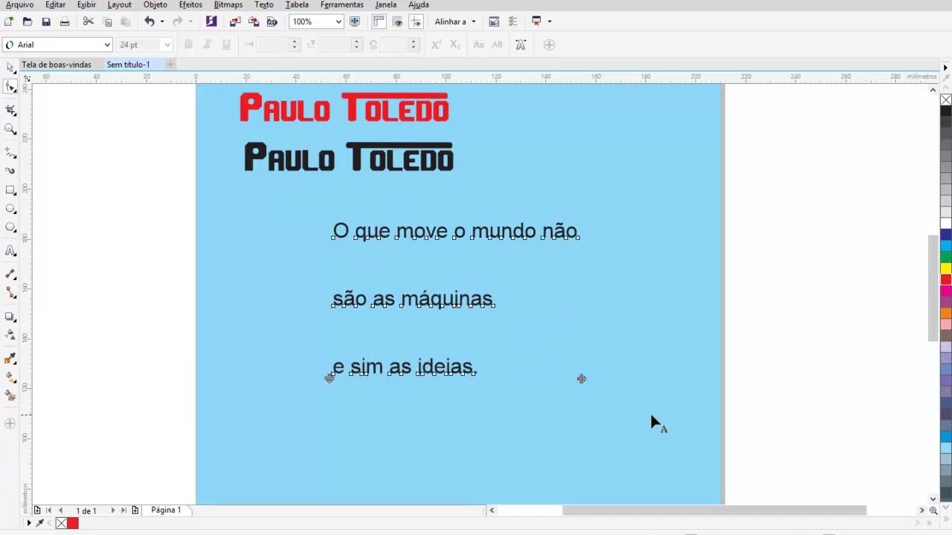
Widen the three-line text's letter spacing to an overall width of about 130 mm and align the text with the black lettering's left edge.
drag(581, 380, 708, 385)
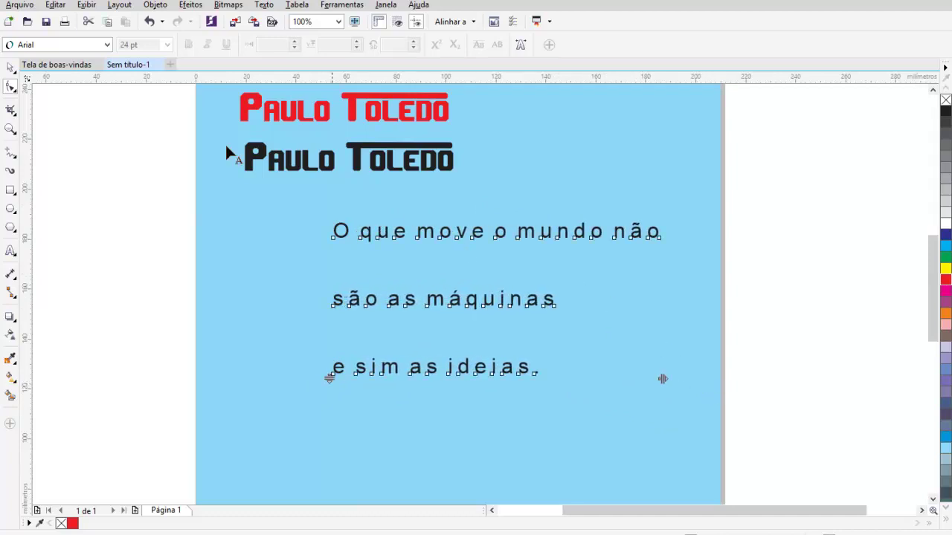
click(11, 69)
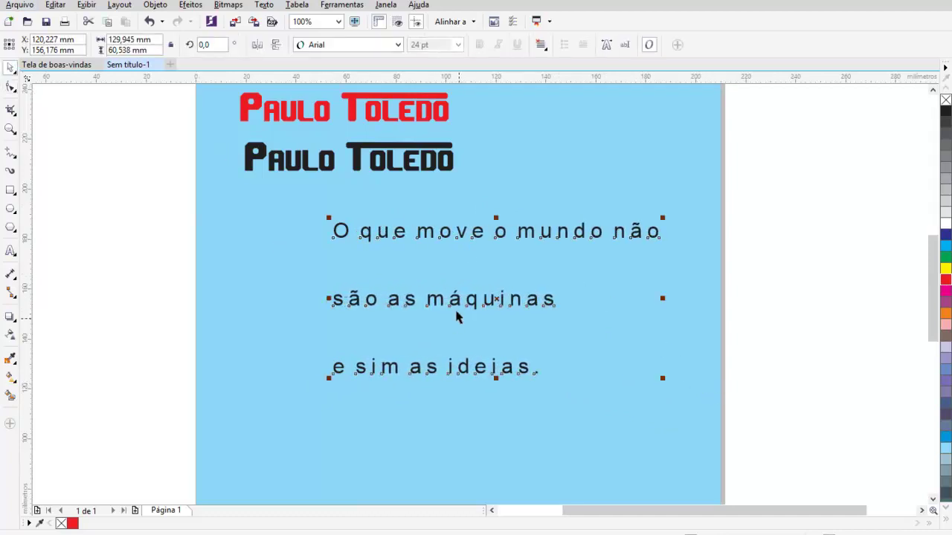
drag(454, 301, 366, 290)
click(607, 234)
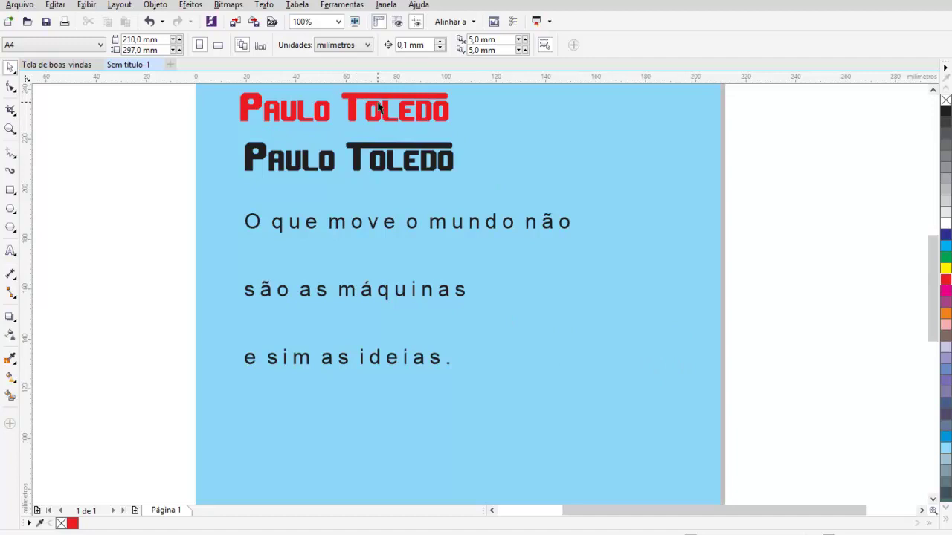
Convert the upper edge of the black T's crossbar to a curve and bend it upward about 4 mm at its middle.
scroll(376, 95, up, 2)
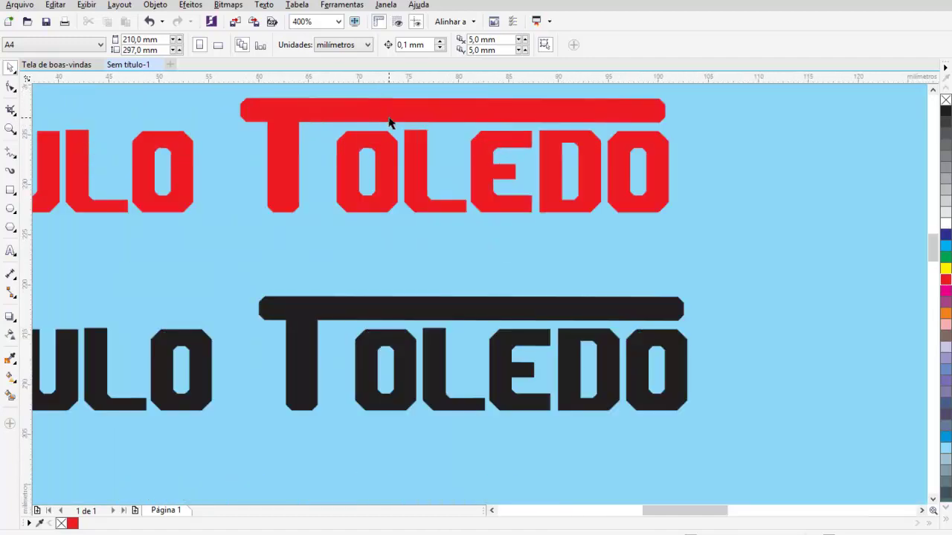
click(520, 321)
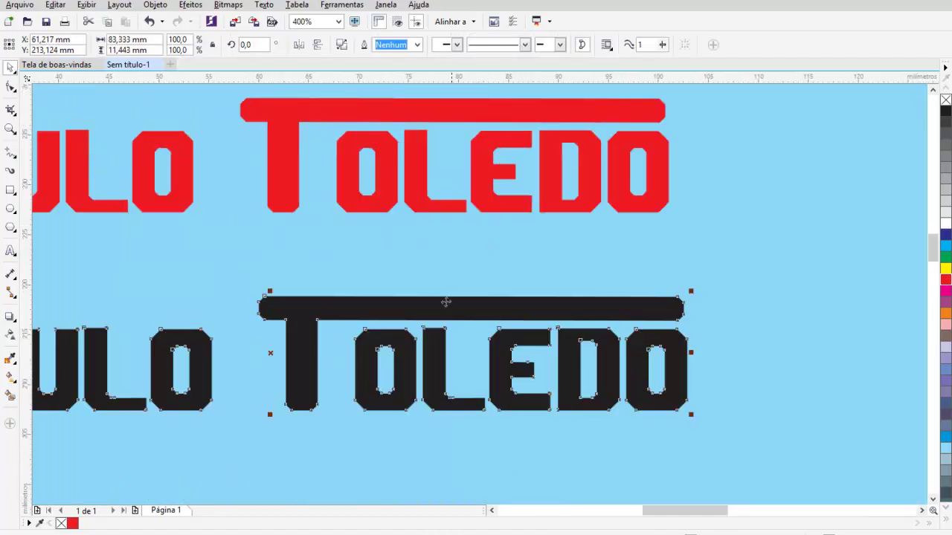
click(9, 87)
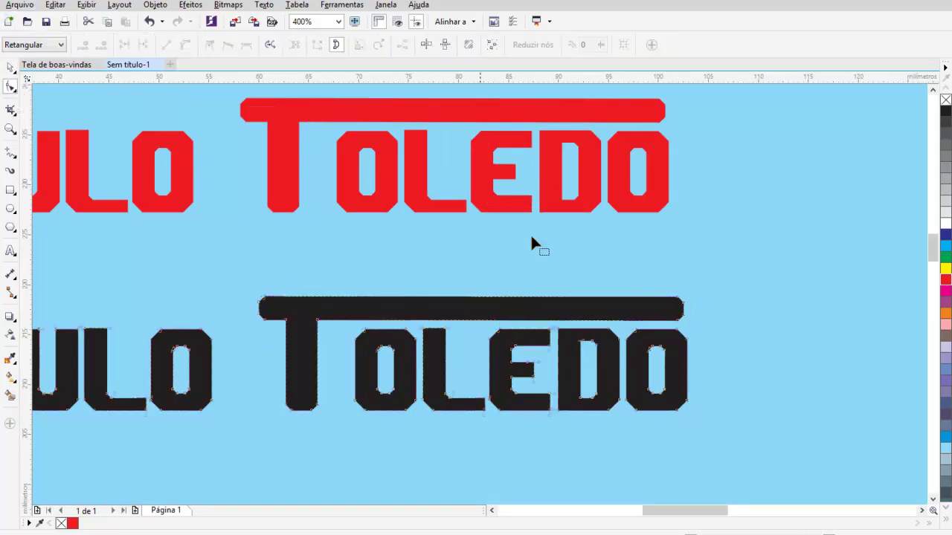
right_click(470, 299)
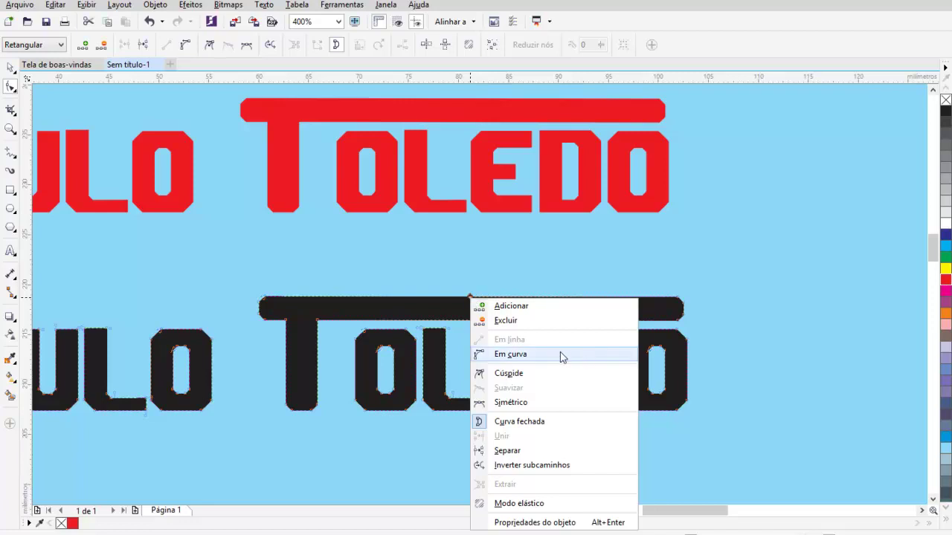
click(537, 360)
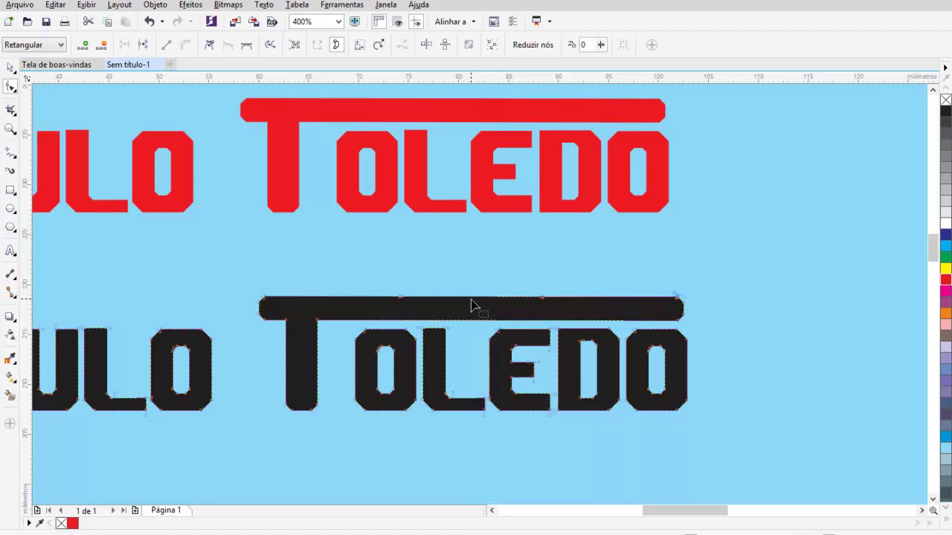
click(473, 305)
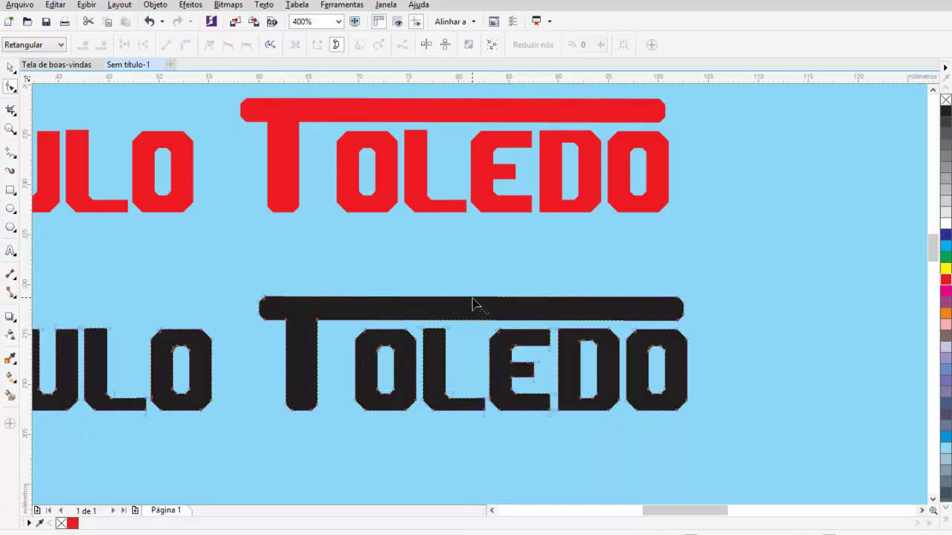
drag(472, 298, 474, 261)
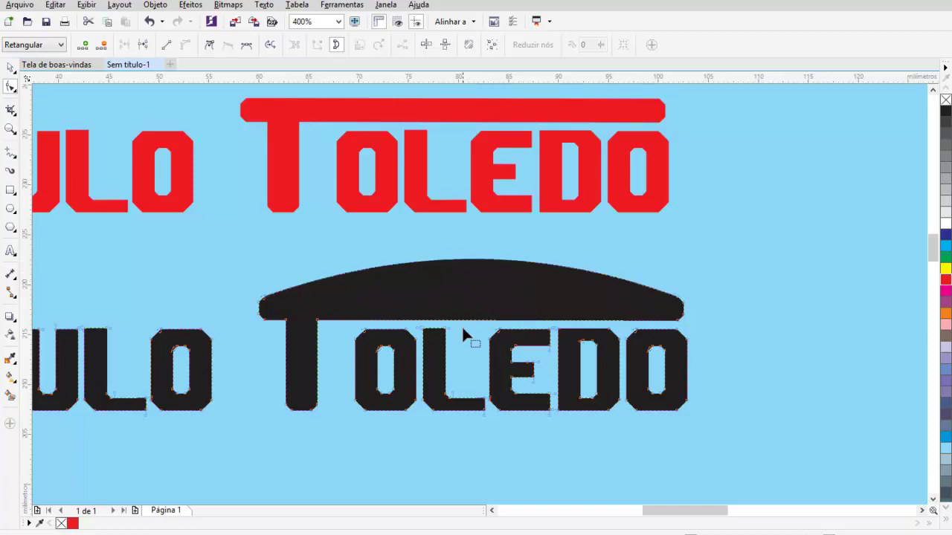
Convert the lower edge of the black T's crossbar to a curve and bend it upward parallel to the arched upper edge.
right_click(464, 325)
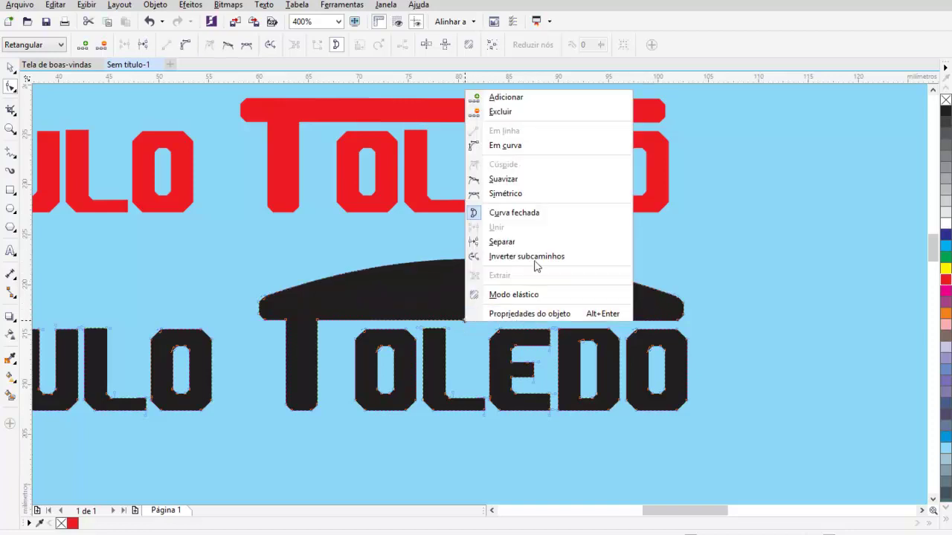
click(535, 146)
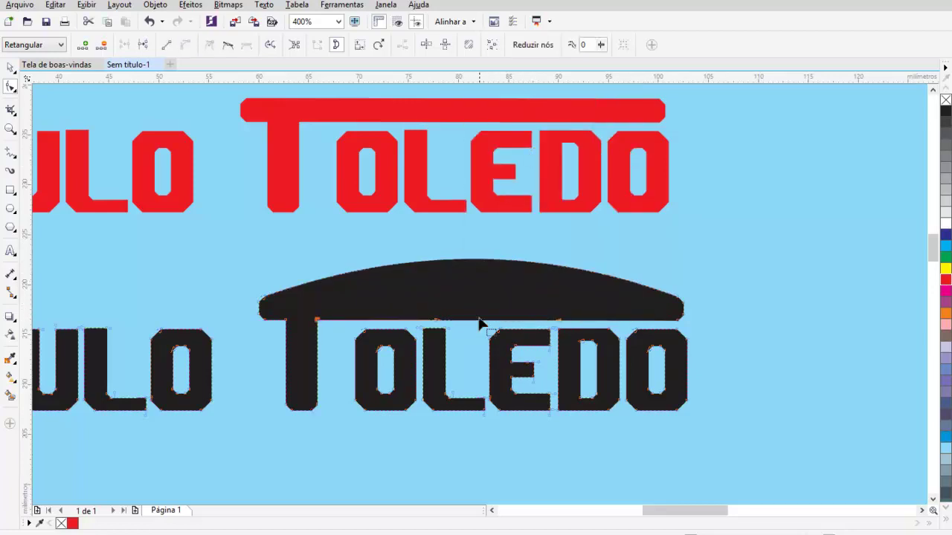
drag(478, 327, 466, 284)
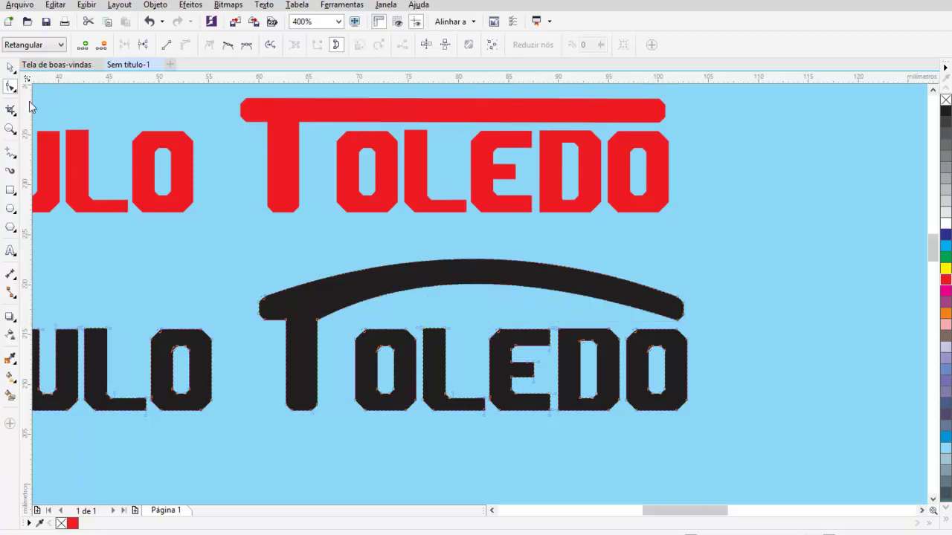
click(10, 67)
scroll(153, 184, down, 4)
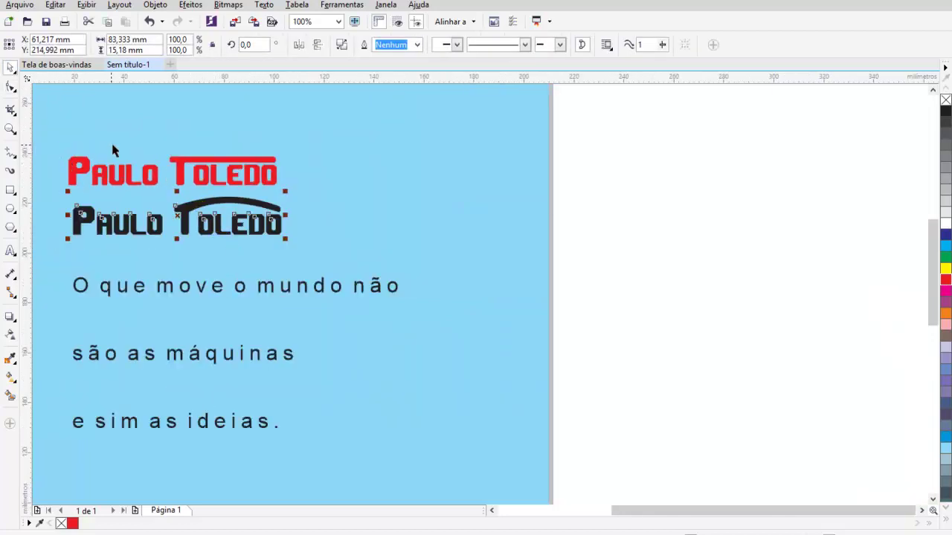
scroll(43, 142, down, 2)
drag(43, 134, 222, 256)
key(shift+F2)
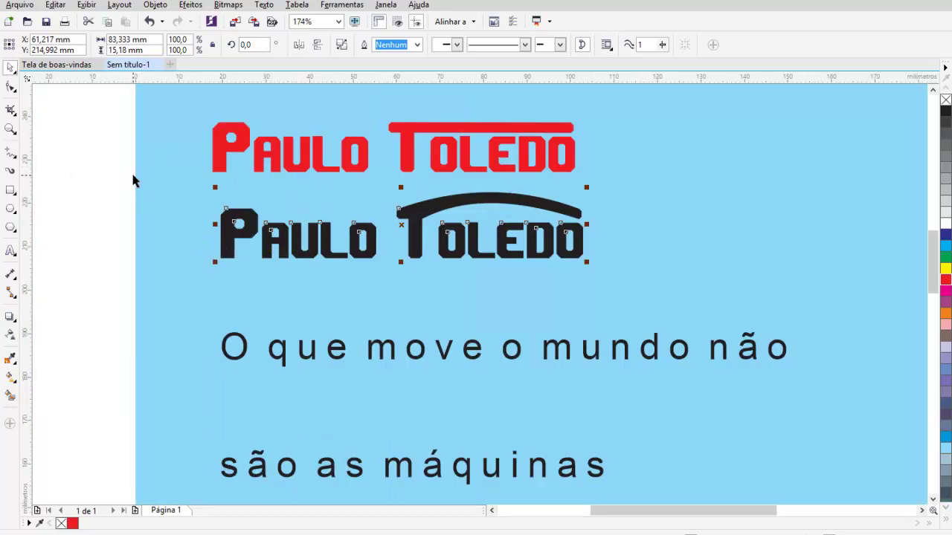
key(Escape)
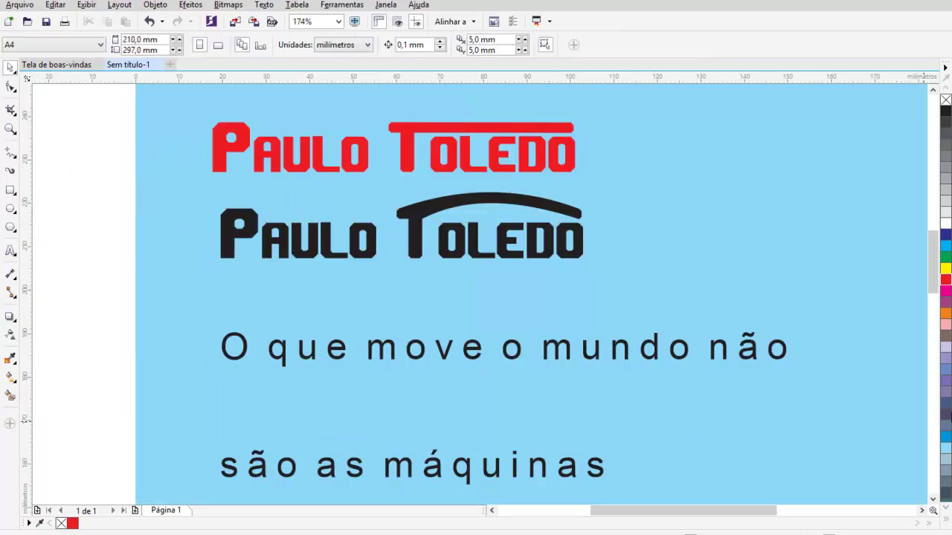